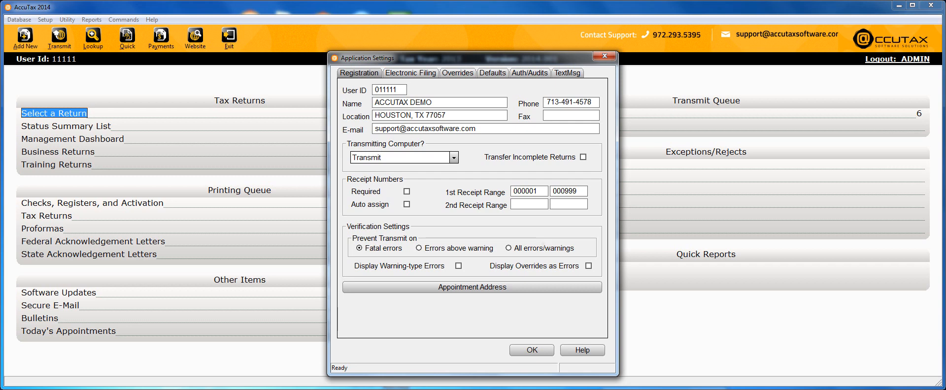
- Look over the Electronic Filing, Overrides, Defaults, Auth/Audits and TextMsg settings, ending back at the Registration settings
click(410, 73)
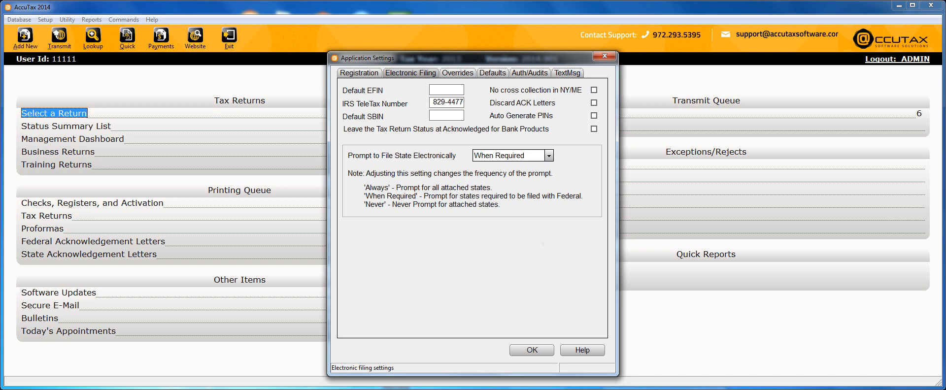
click(458, 73)
click(493, 73)
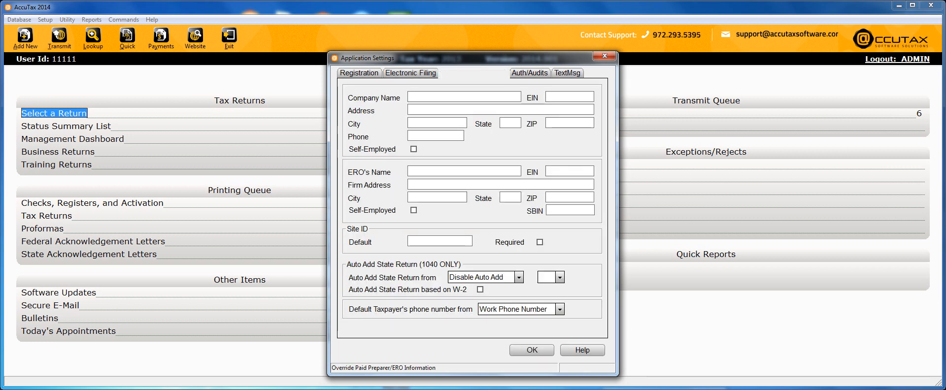
click(530, 73)
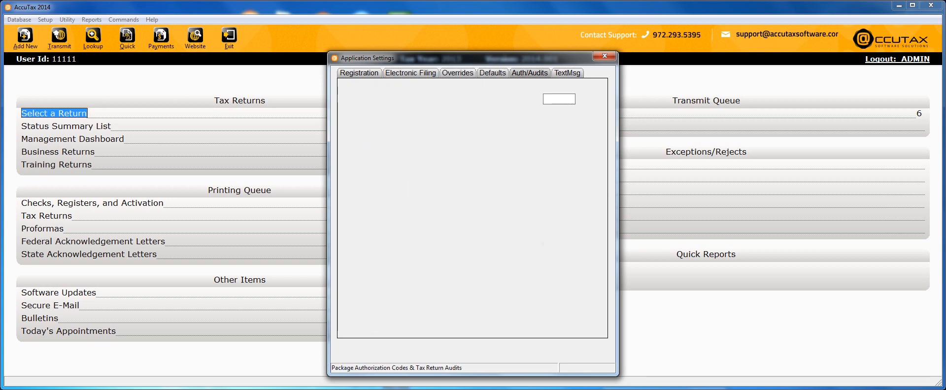
click(567, 73)
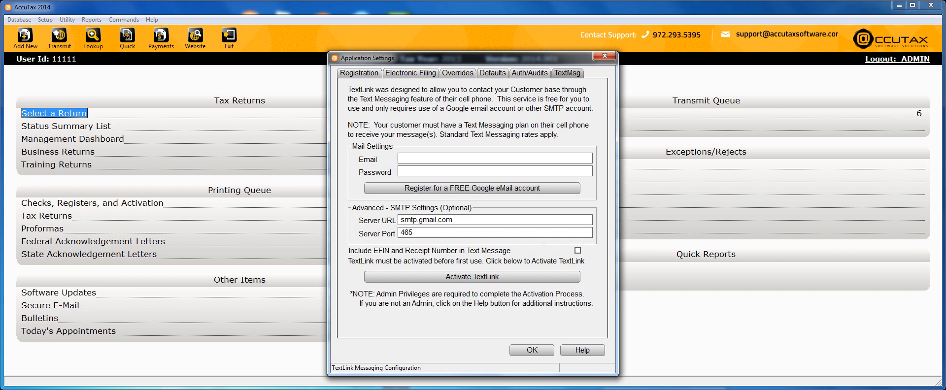
click(359, 73)
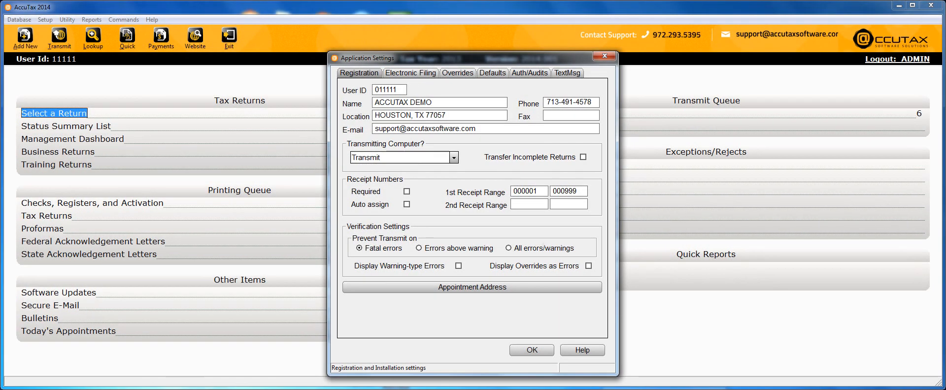
- Set the Transmitting Computer type to Feeder in the registration settings
click(454, 158)
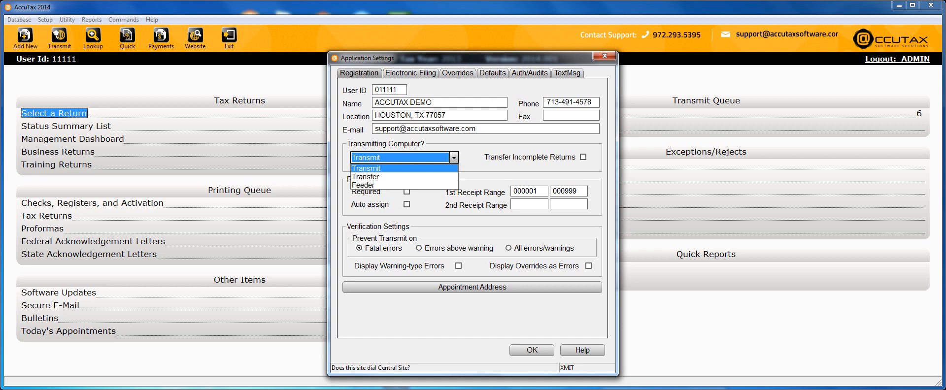
key(Down)
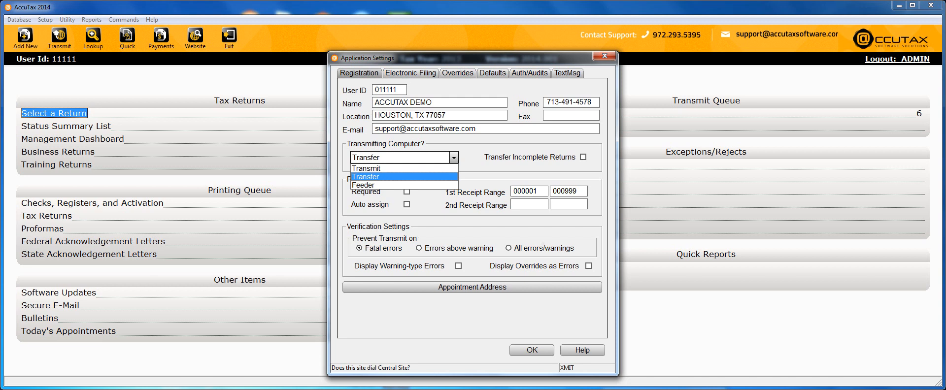
key(Down)
click(394, 185)
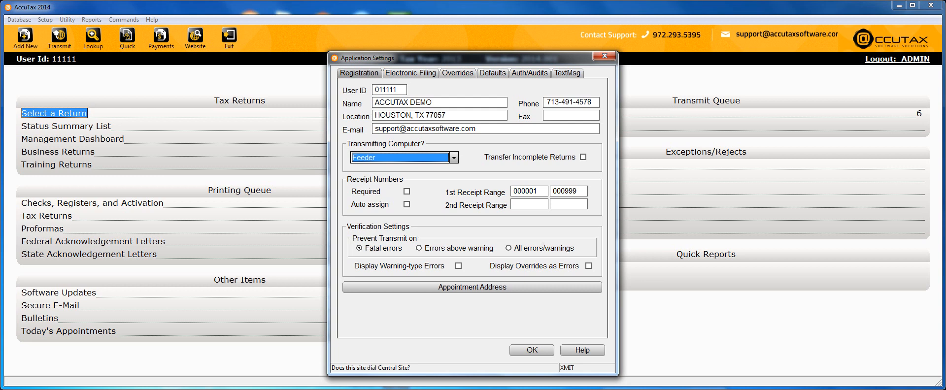
- Enable transferring incomplete returns and make receipt numbers required and automatically assigned
click(583, 157)
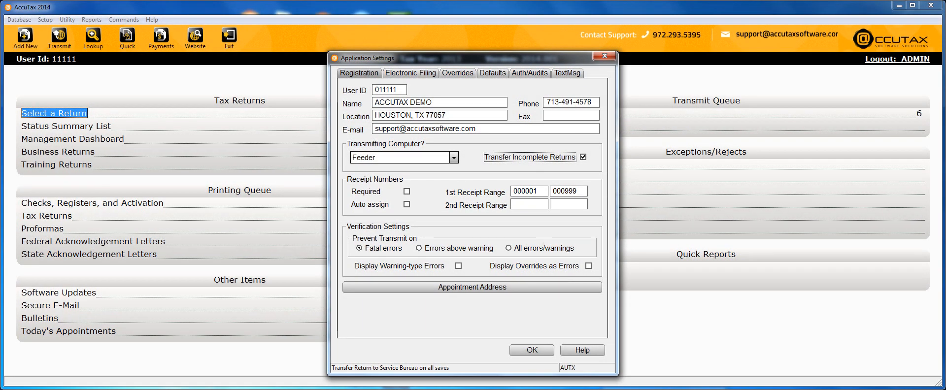
click(407, 191)
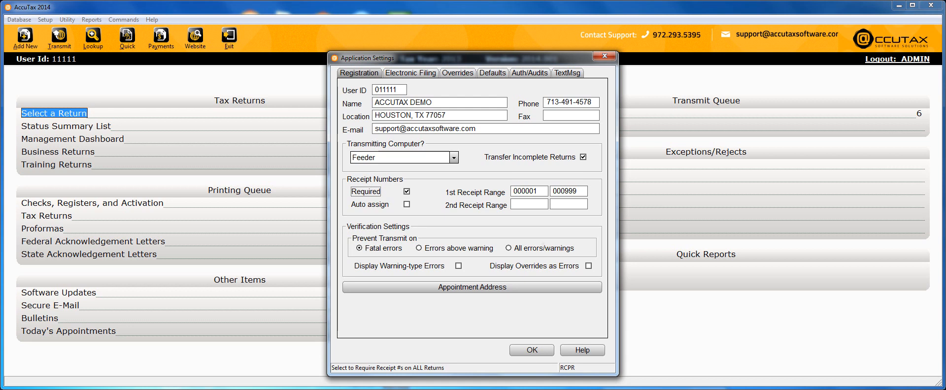
click(406, 204)
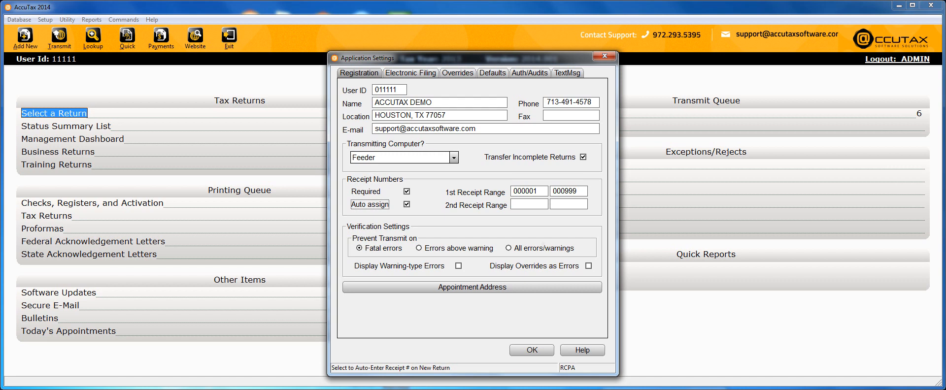
- Prevent transmitting on all errors/warnings, and display warning-type errors as well as overrides as errors
click(419, 247)
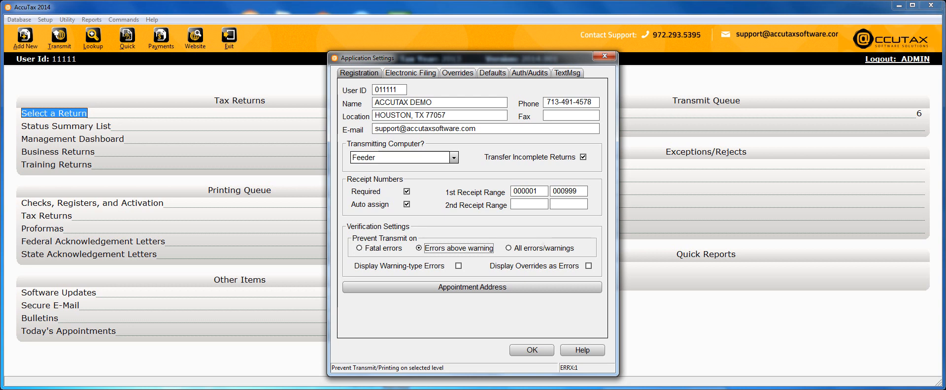
click(509, 248)
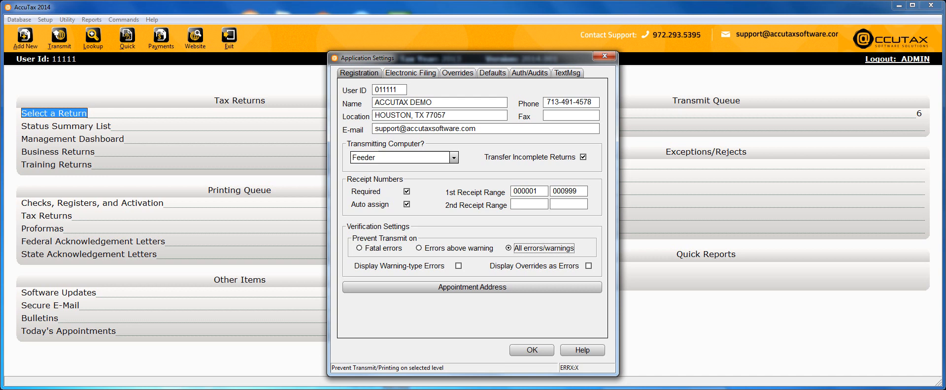
click(459, 266)
click(588, 266)
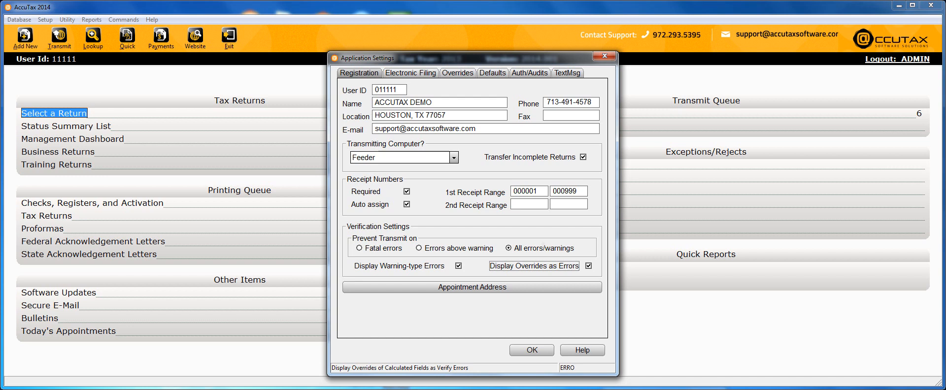
- Check the firm's Appointment Address details and the electronic filing options for the state filing prompt
click(472, 288)
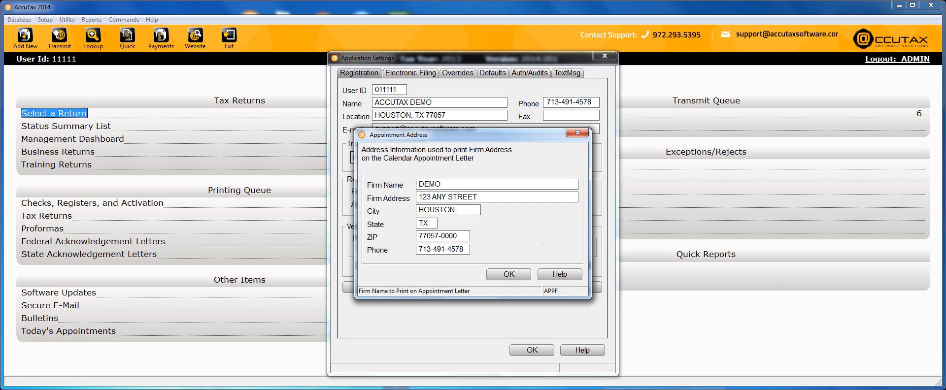
click(508, 274)
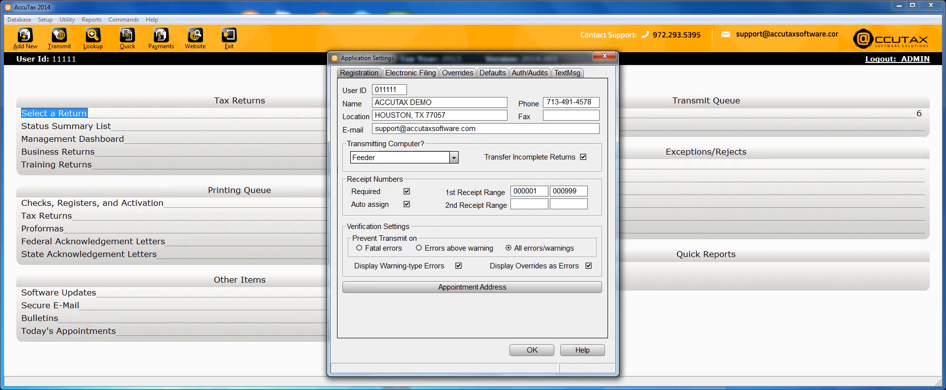
click(410, 73)
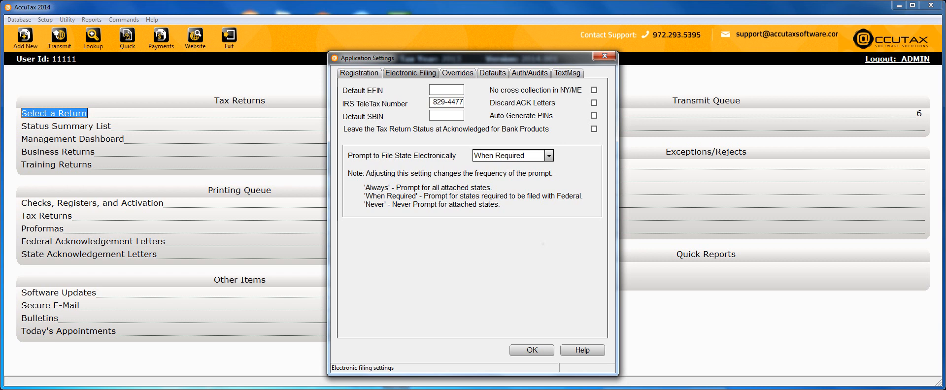
click(549, 156)
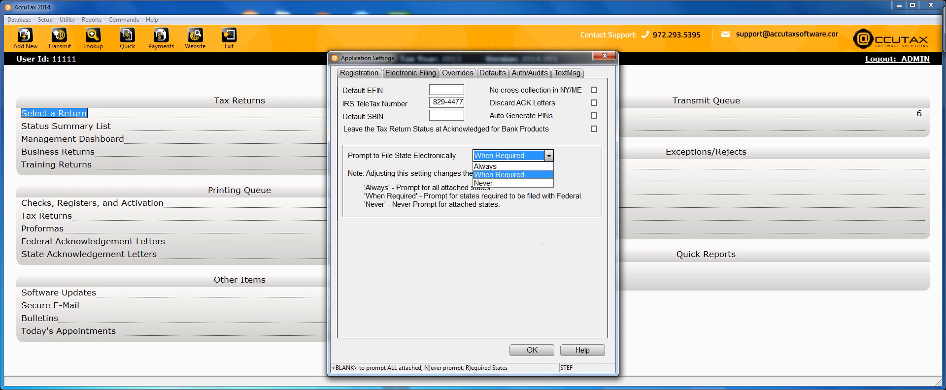
click(543, 245)
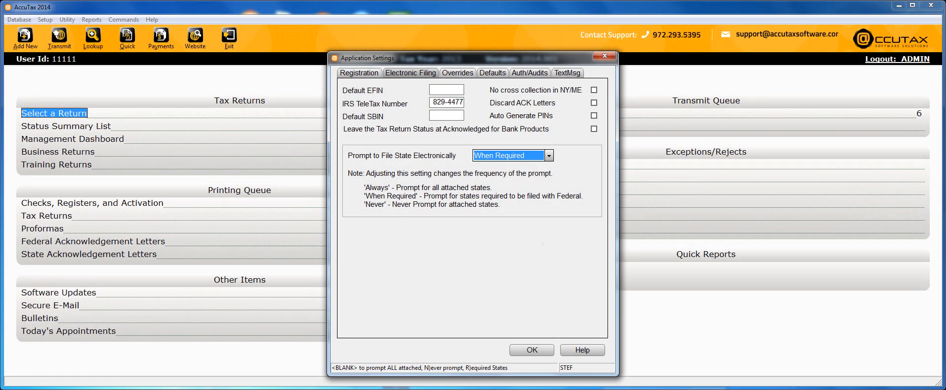
- Set Auto Add State Return in the override settings to ERO Specified with AR as the state
click(458, 73)
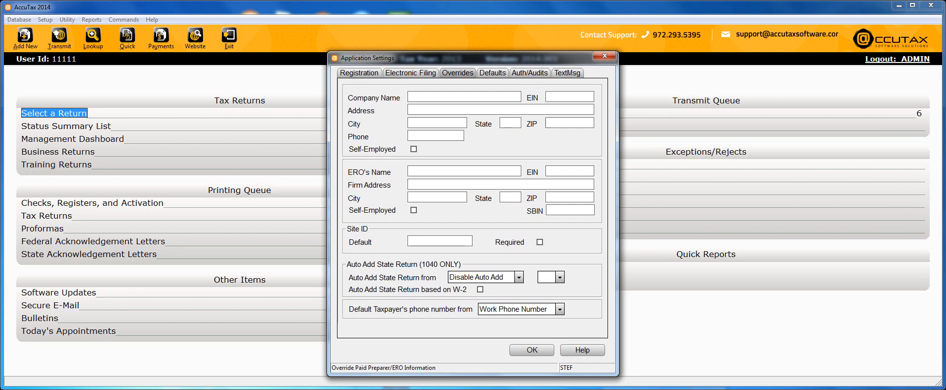
click(519, 278)
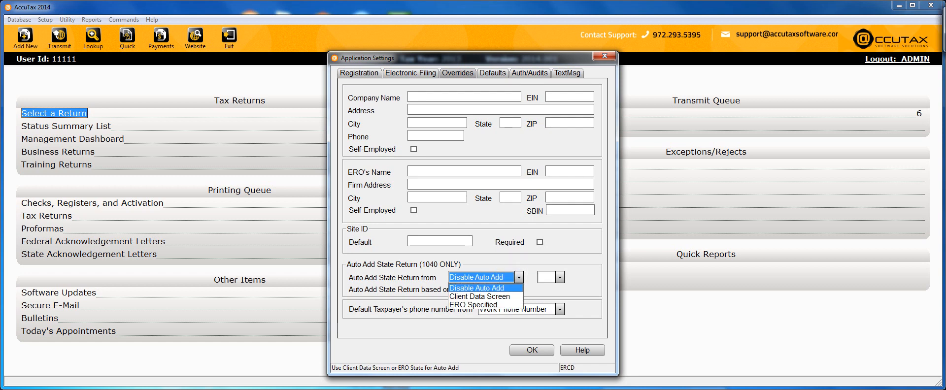
key(Down)
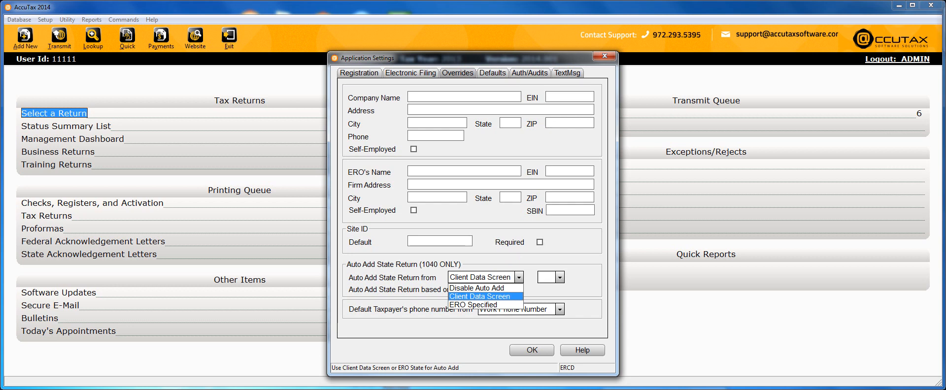
key(Down)
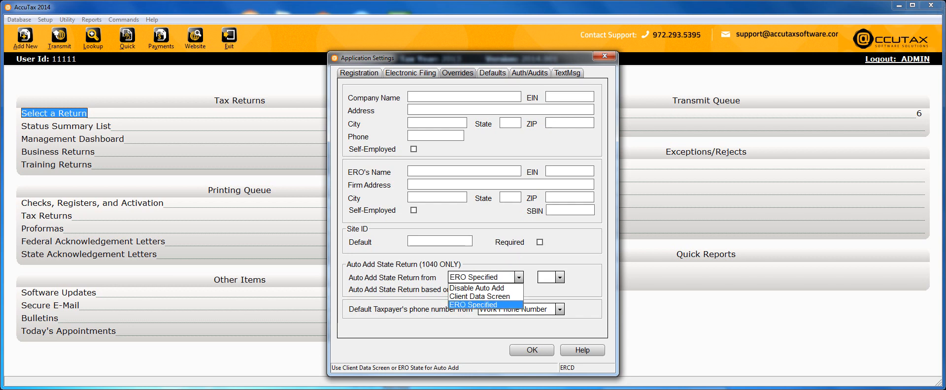
key(Return)
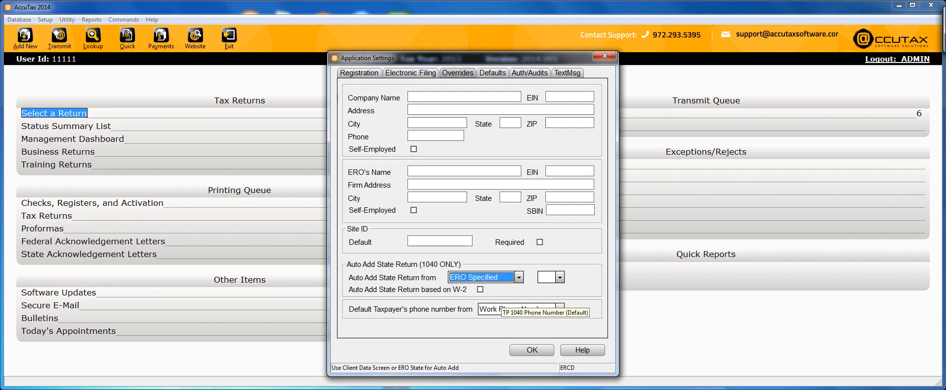
key(Tab)
key(alt+Down)
click(544, 305)
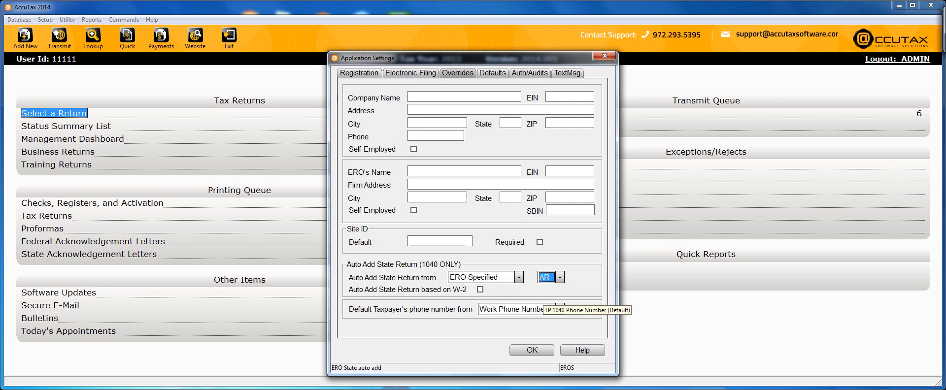
key(alt+Down)
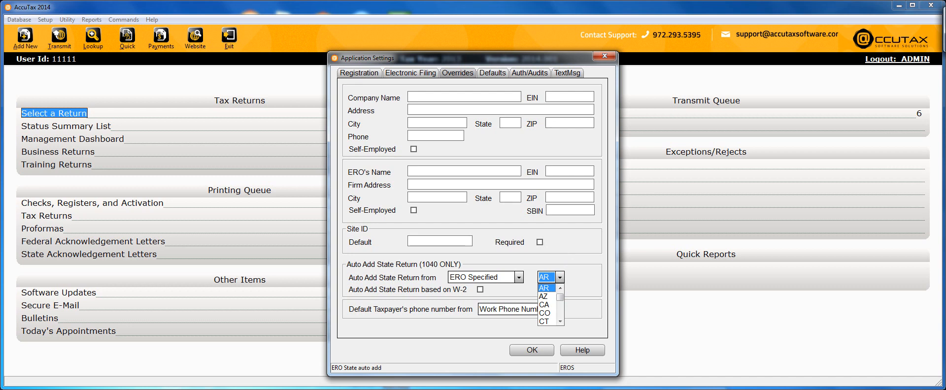
- Reset Auto Add State Return to Disable Auto Add and clear its state selection
click(518, 278)
click(519, 278)
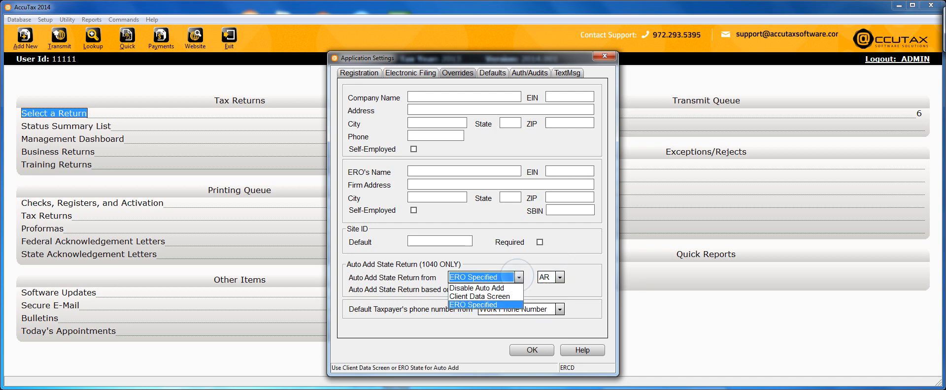
click(476, 288)
click(560, 278)
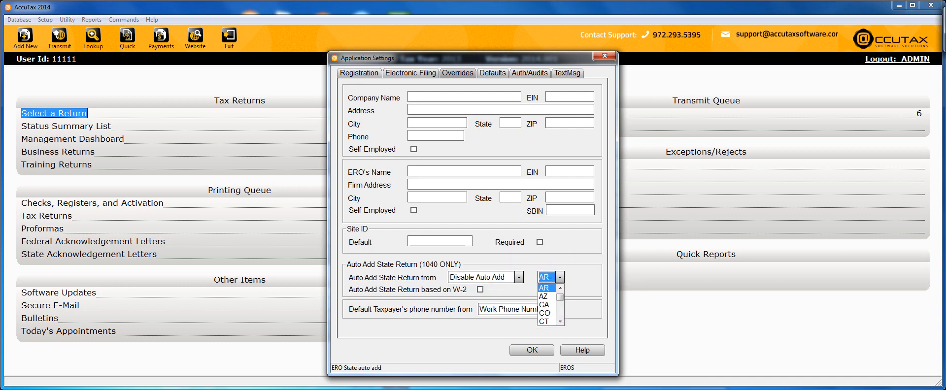
click(559, 288)
click(560, 288)
click(560, 288)
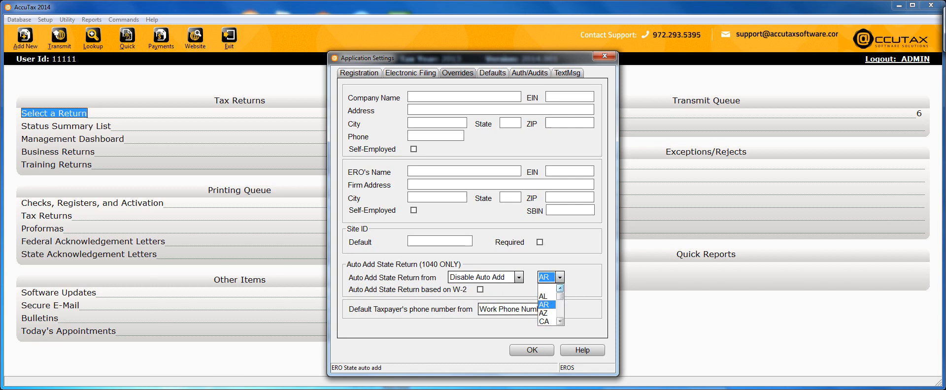
click(544, 289)
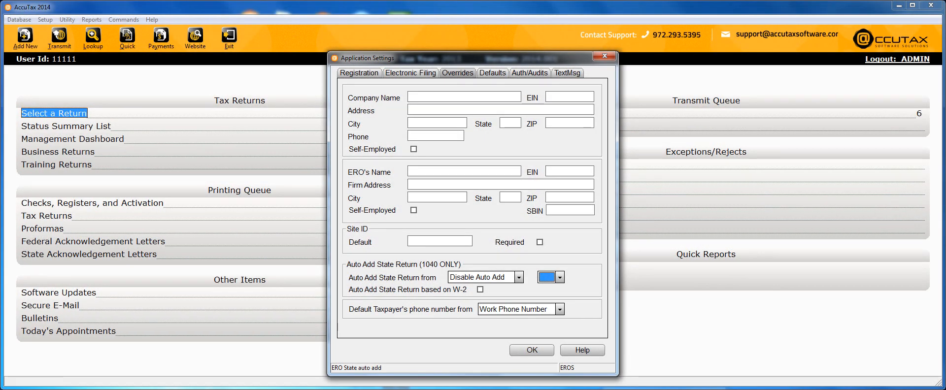
- Choose Work Phone Number as the source of the taxpayer's default phone number
click(560, 309)
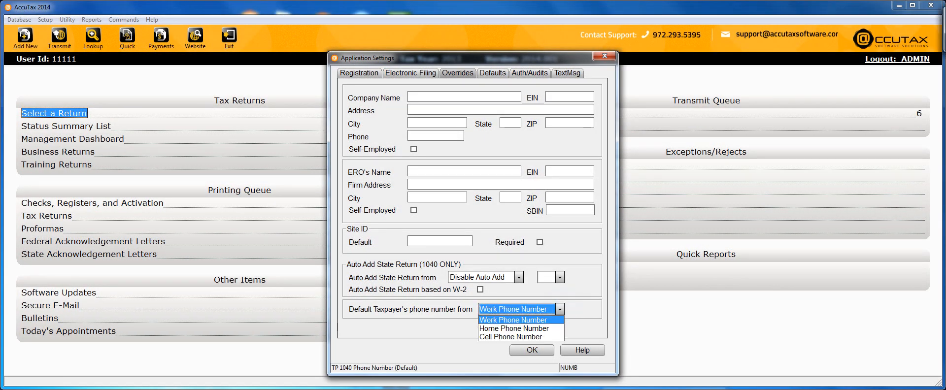
click(542, 320)
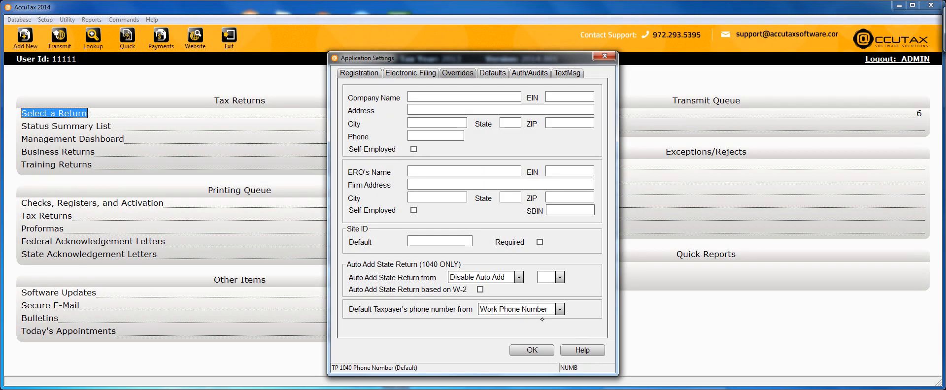
- Set Default State RAC to Yes in the default application settings
click(493, 73)
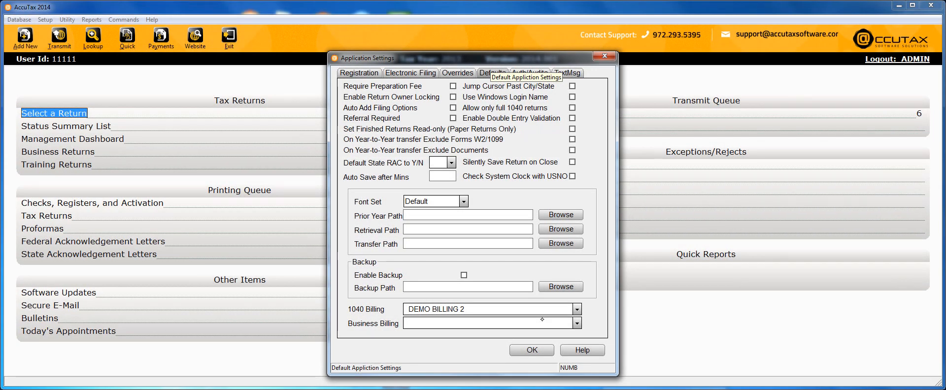
click(451, 163)
click(439, 180)
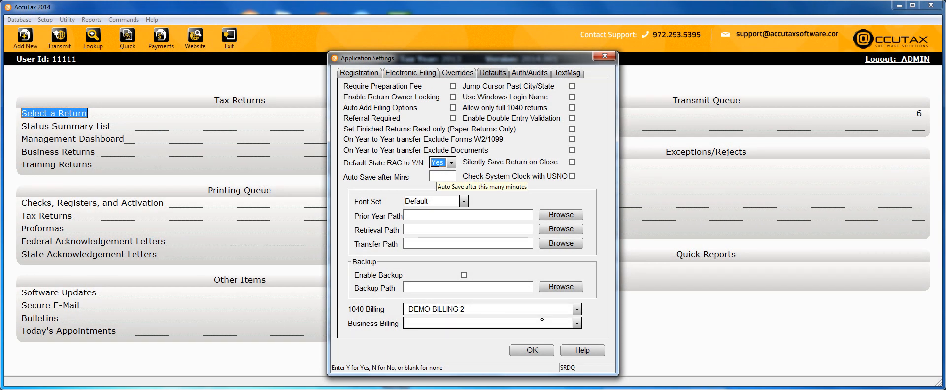
key(Tab)
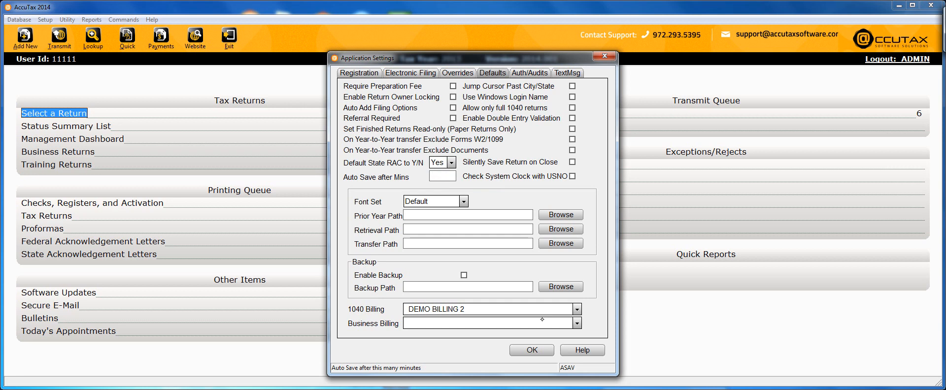
- Set the default auto save interval to 10 minutes and check the available font sets, keeping Default
text(10)
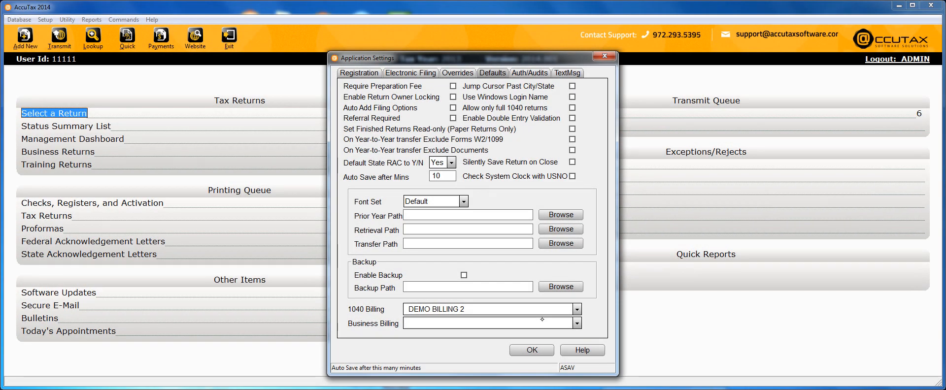
click(463, 201)
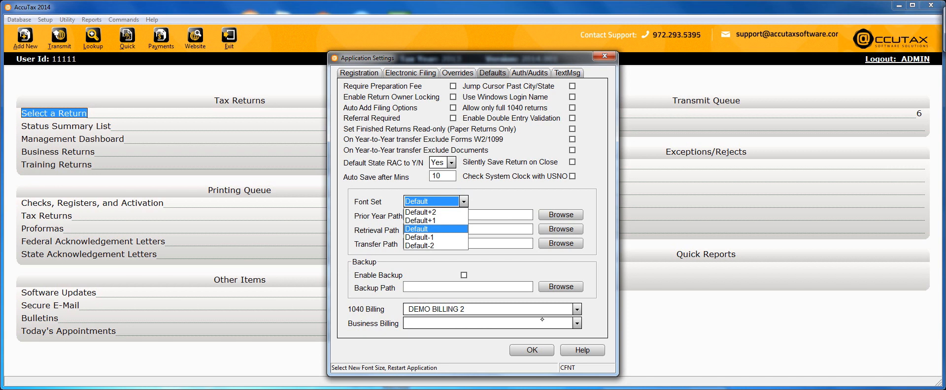
click(478, 201)
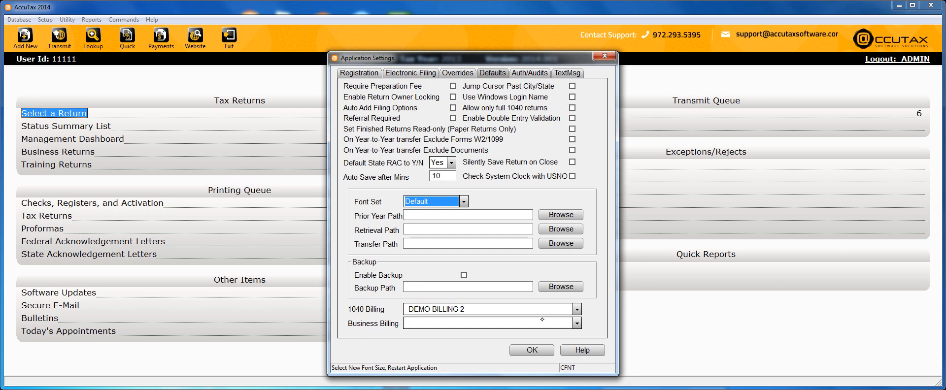
- Choose DEMO BILLING as the current 1040 billing scheme in the default application settings
click(542, 312)
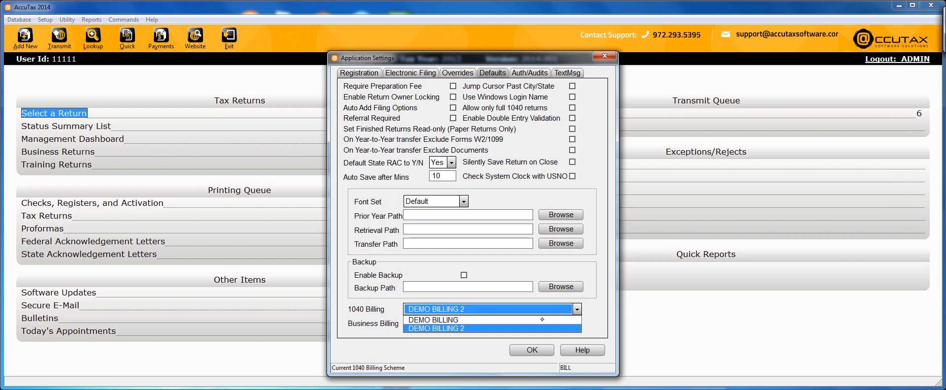
click(542, 320)
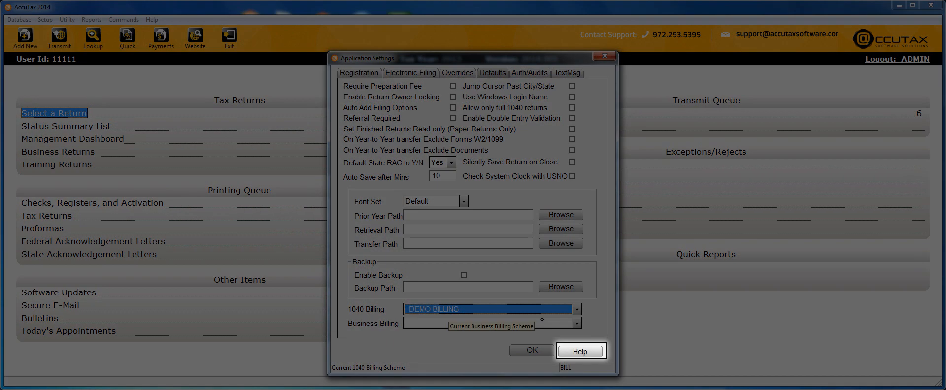
- Review the authorization, audit and text messaging settings, and accept the application settings to close them
key(ctrl+Tab)
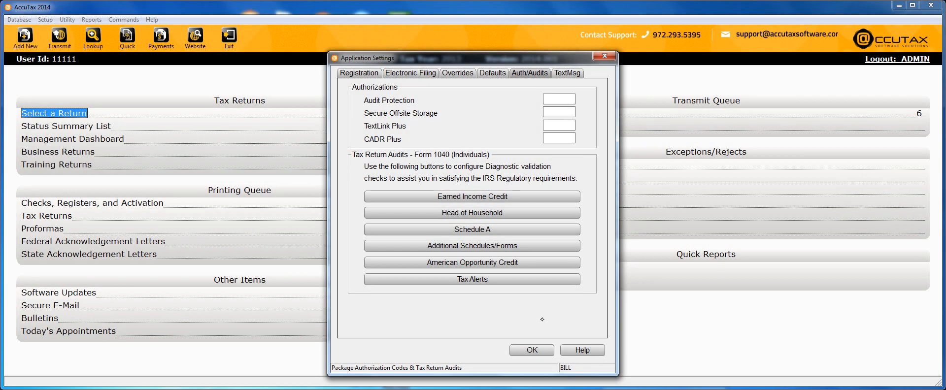
click(569, 73)
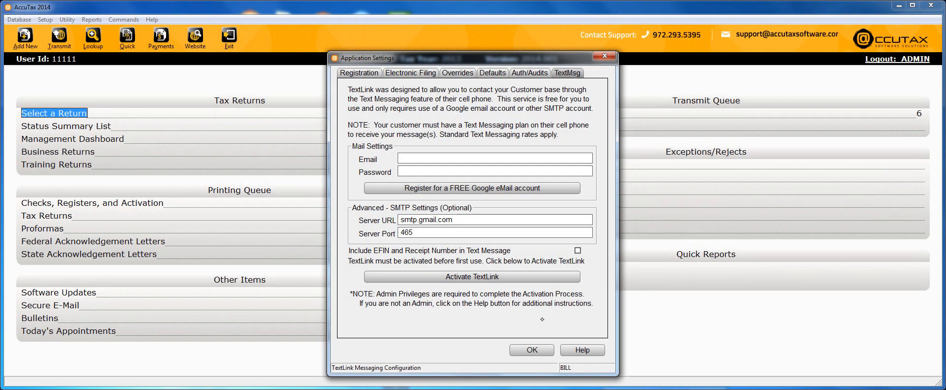
key(Return)
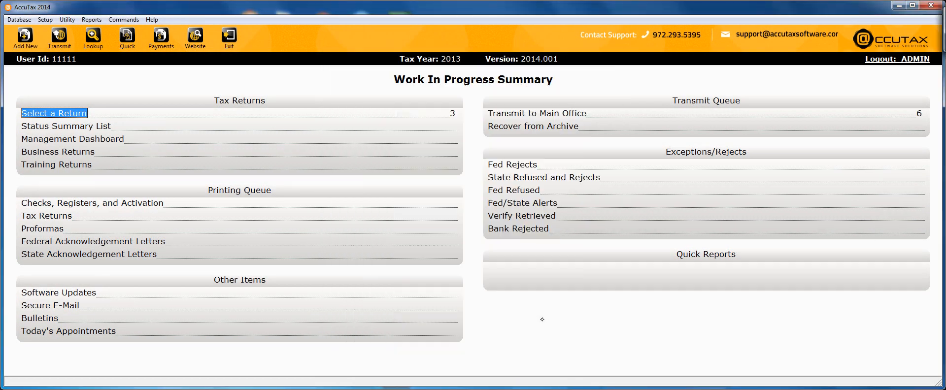